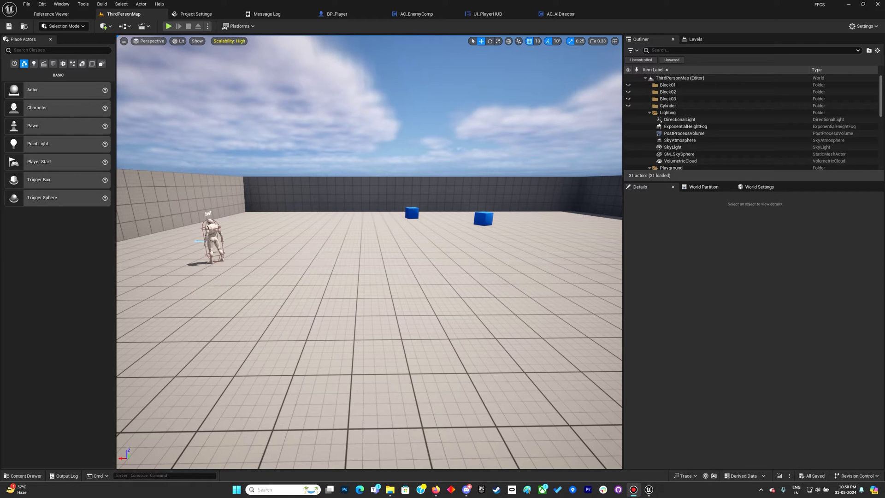
Start a Play-in-Editor session of the ThirdPersonMap level.
{"action": "left_click", "coordinate": [168, 26]}
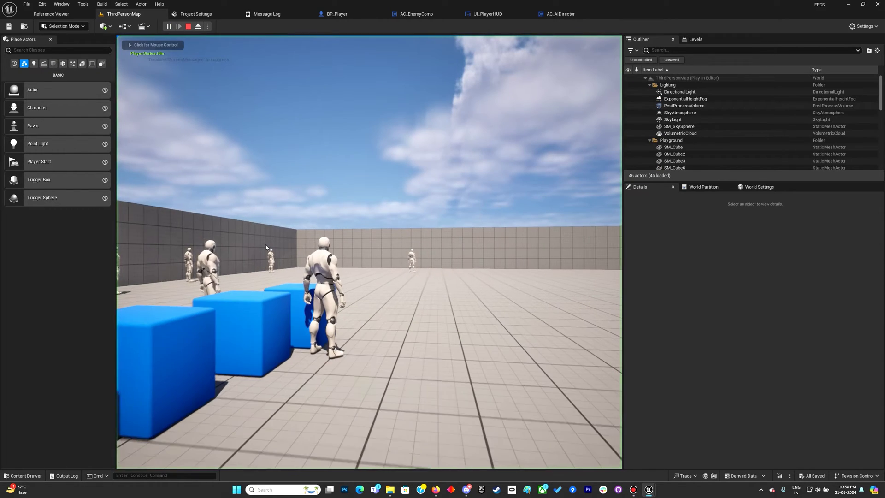
Fight the enemies until the combo counter reads x1, then stop the play session.
{"action": "left_click", "coordinate": [267, 247]}
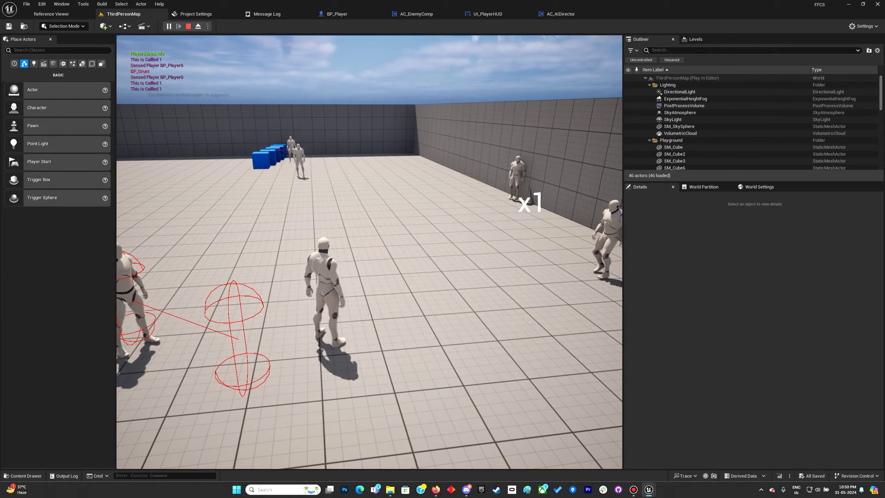
{"action": "key", "text": "Escape"}
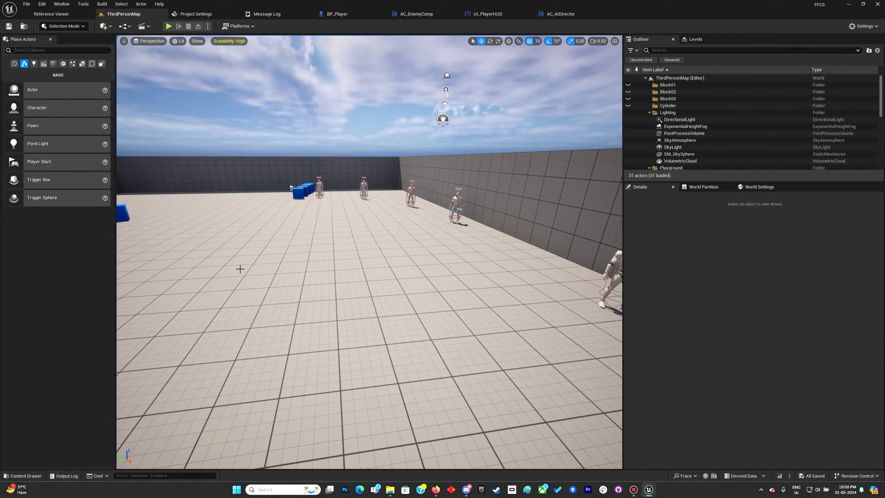